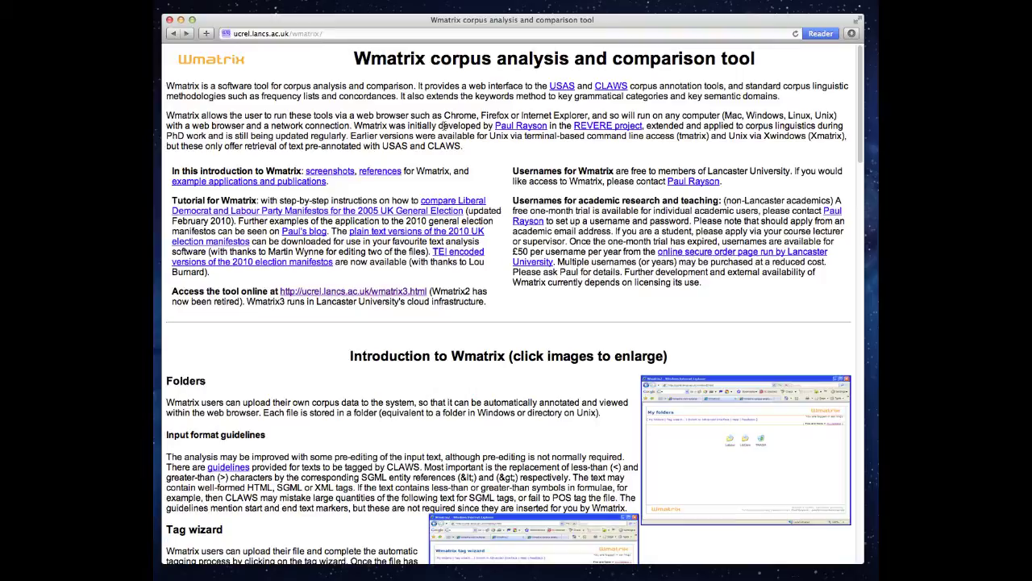
pyautogui.scroll(-1, 390, 139)
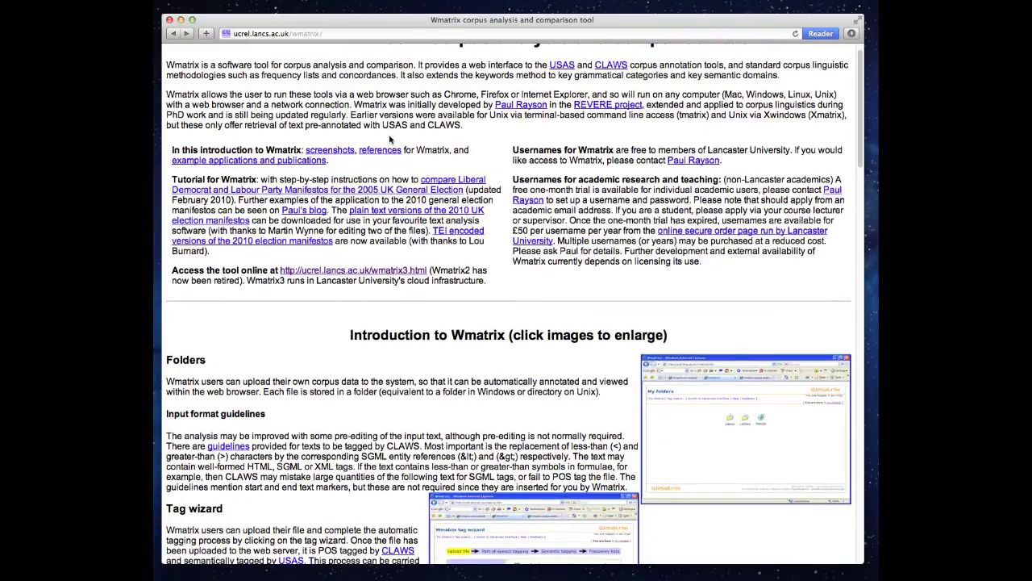
pyautogui.scroll(-2, 390, 138)
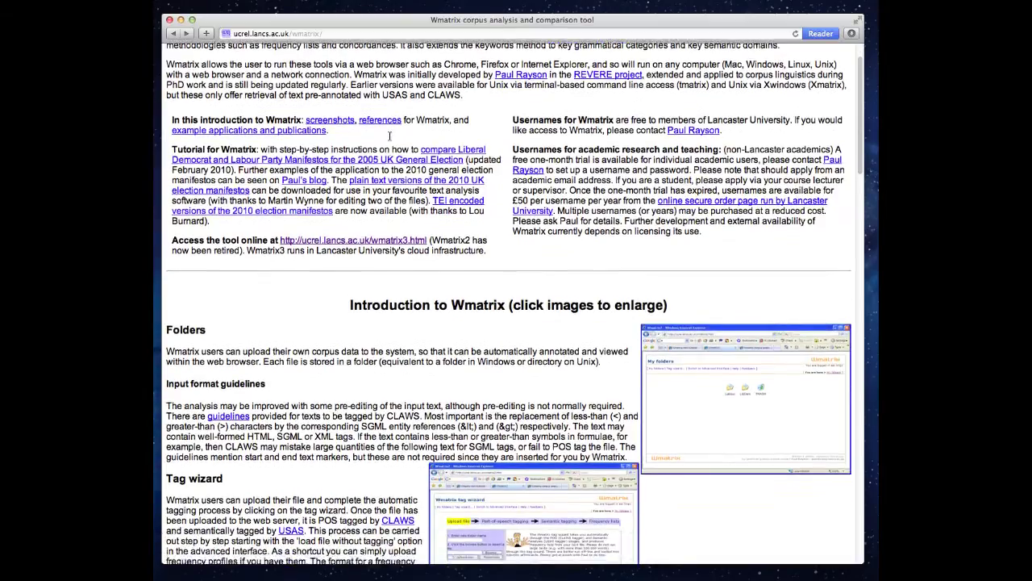
pyautogui.scroll(-1, 390, 139)
pyautogui.scroll(-3, 390, 139)
pyautogui.scroll(-3, 390, 139)
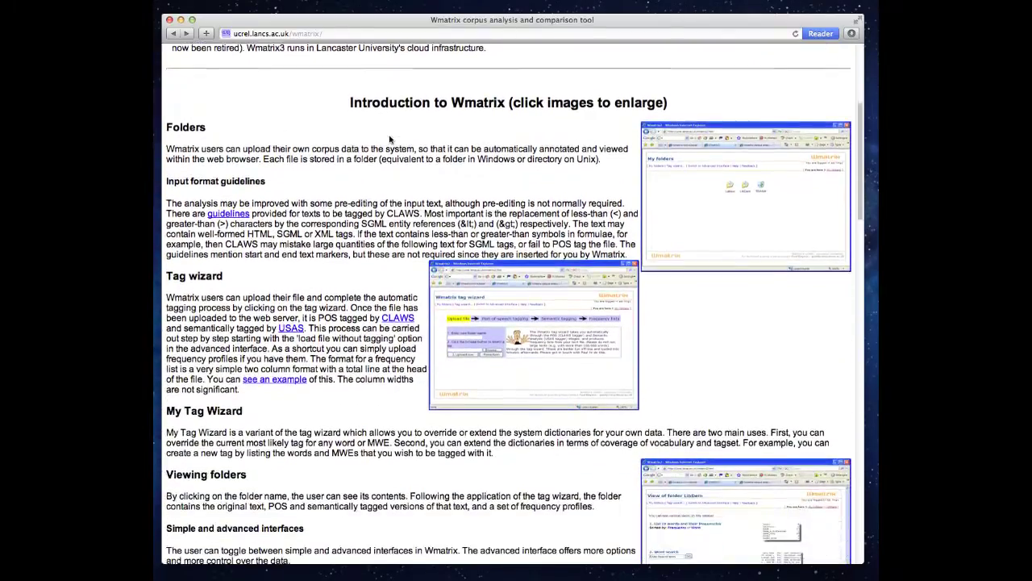
pyautogui.scroll(-1, 391, 139)
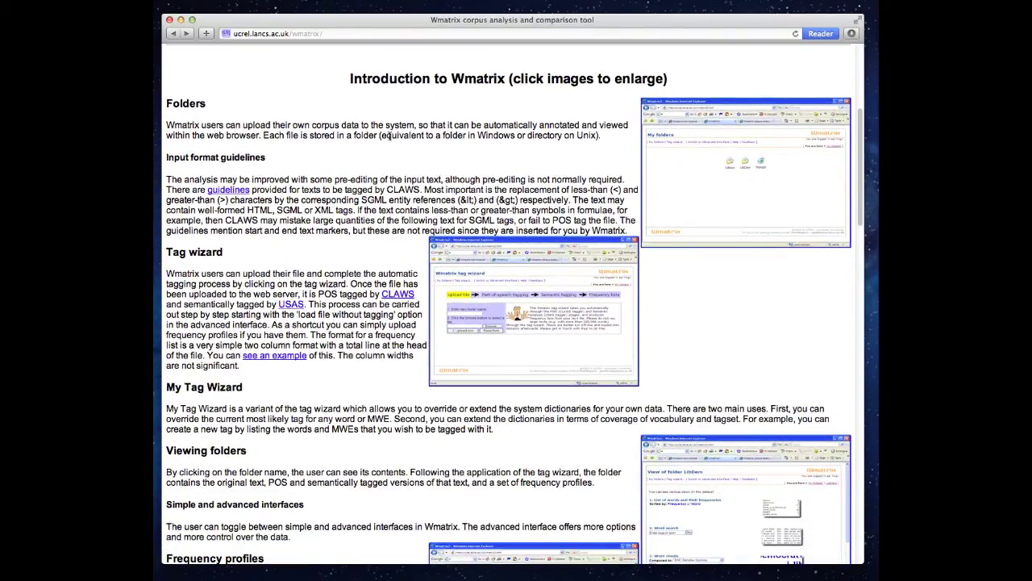
pyautogui.scroll(-2, 390, 135)
pyautogui.scroll(-1, 390, 136)
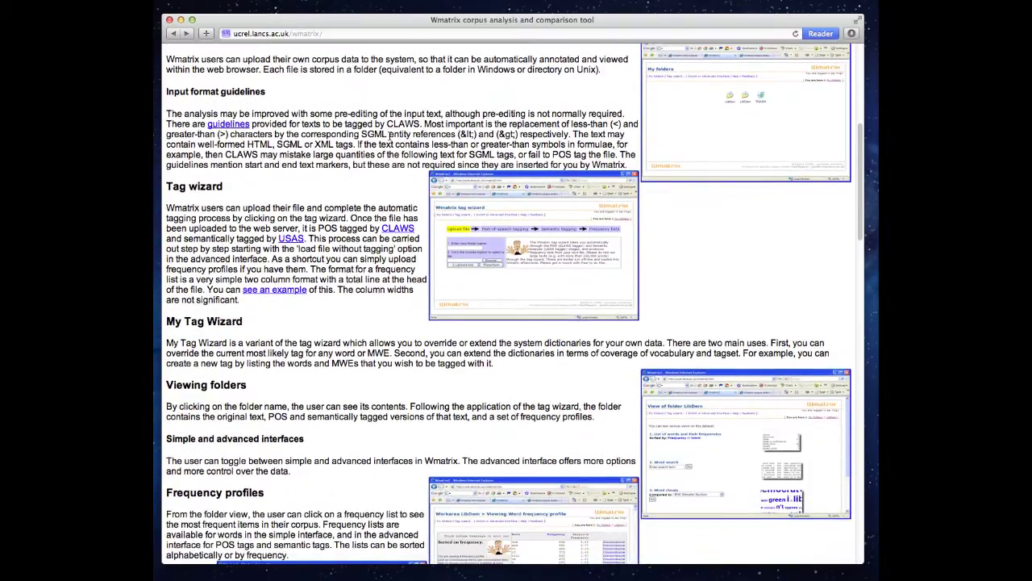
pyautogui.scroll(-1, 389, 136)
pyautogui.scroll(-1, 390, 137)
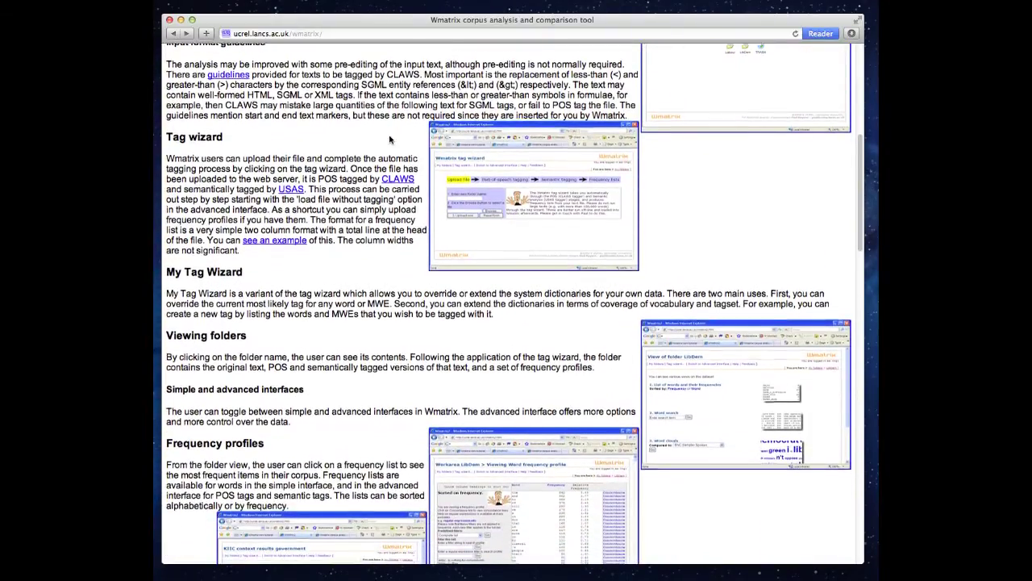
pyautogui.scroll(-4, 390, 138)
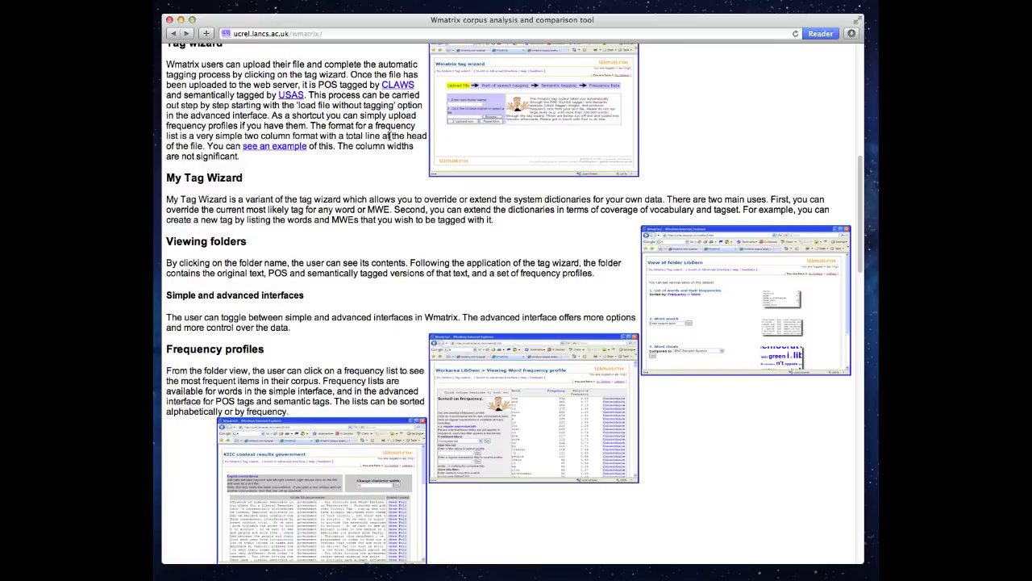
pyautogui.scroll(-1, 389, 136)
pyautogui.scroll(-3, 390, 137)
pyautogui.scroll(-1, 389, 139)
pyautogui.scroll(-3, 389, 139)
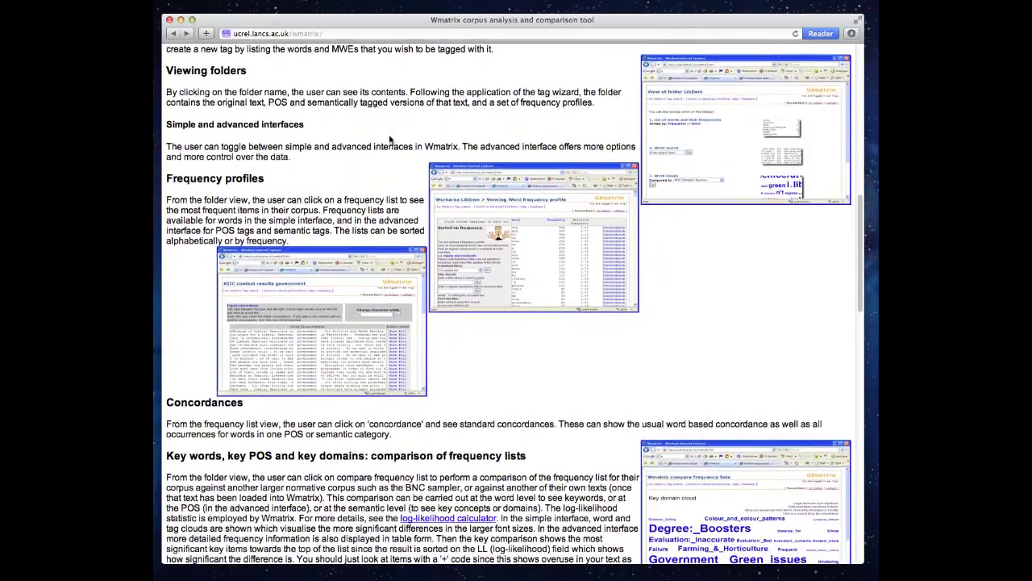
pyautogui.scroll(-4, 390, 140)
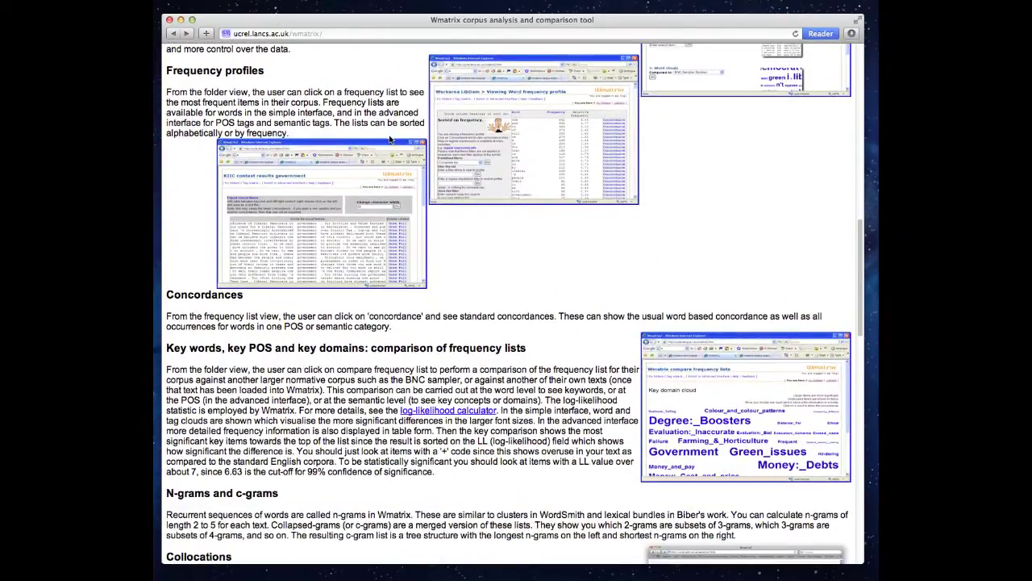
pyautogui.scroll(-4, 390, 140)
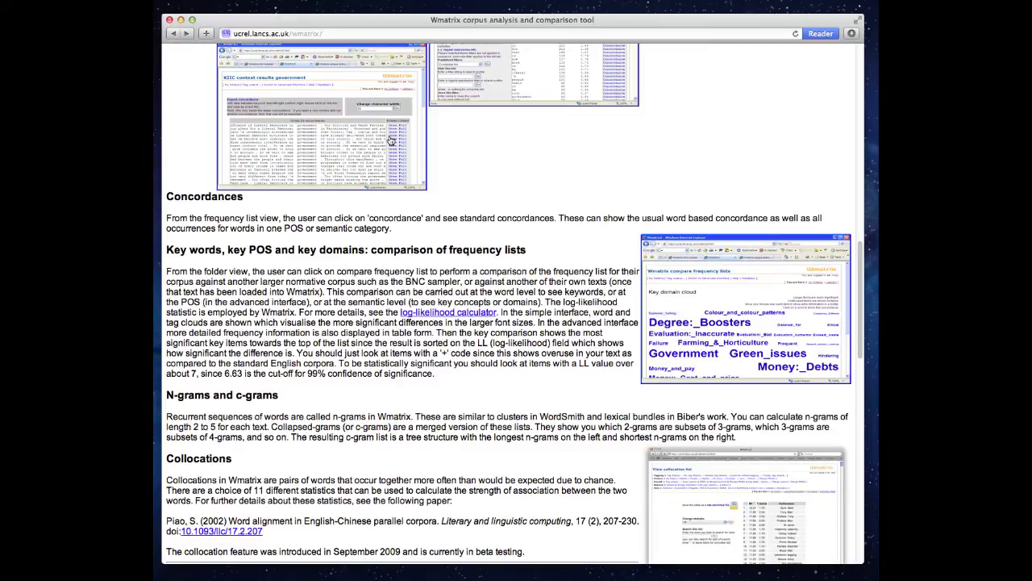
pyautogui.scroll(7, 390, 140)
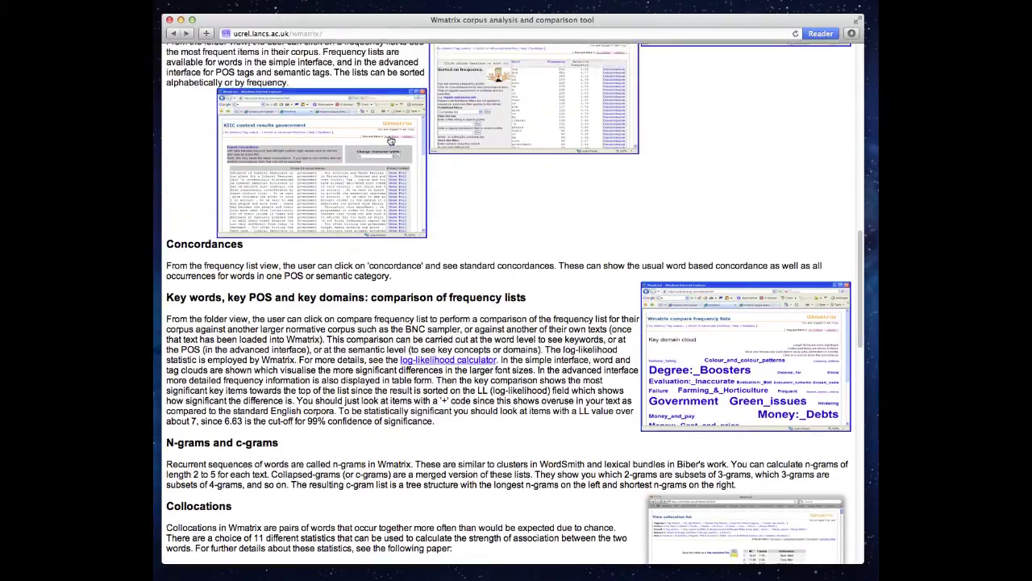
pyautogui.scroll(15, 389, 140)
pyautogui.scroll(4, 389, 140)
pyautogui.scroll(5, 390, 139)
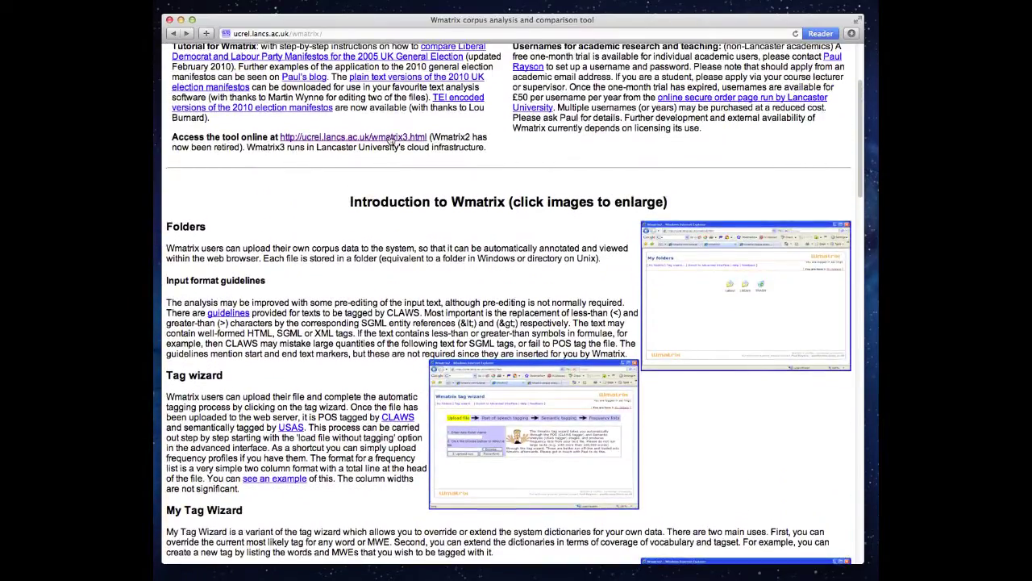
pyautogui.scroll(6, 390, 139)
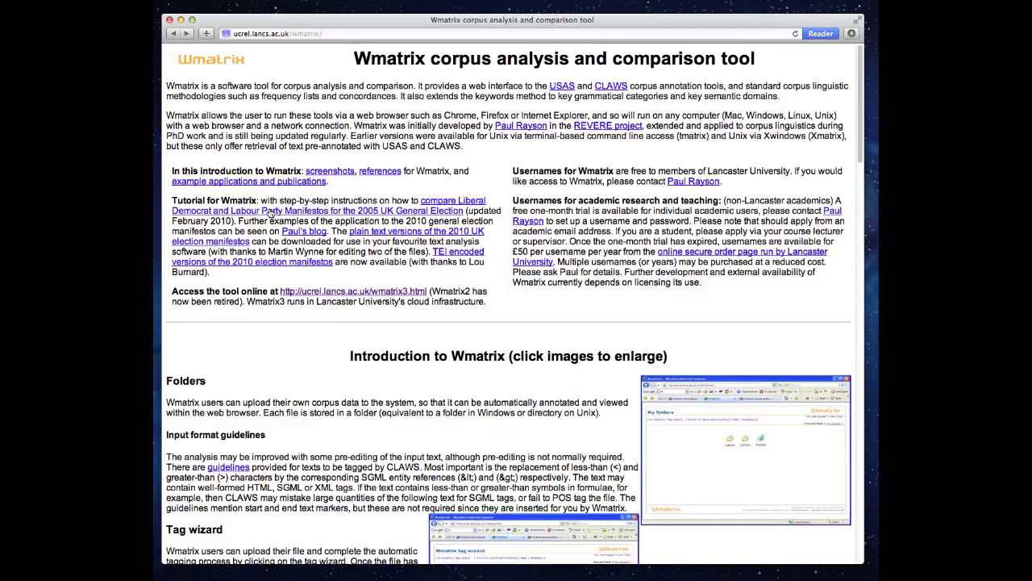
# Step: Read the LibDem vs Labour manifesto tutorial down to Tutorial D, then go back
pyautogui.click(272, 212)
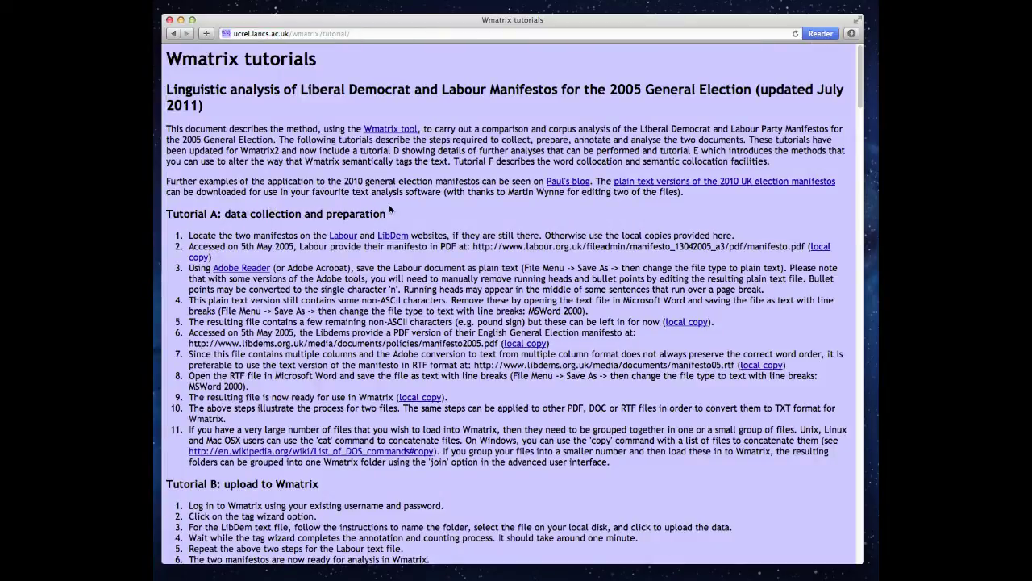
pyautogui.scroll(-2, 390, 208)
pyautogui.scroll(-3, 388, 206)
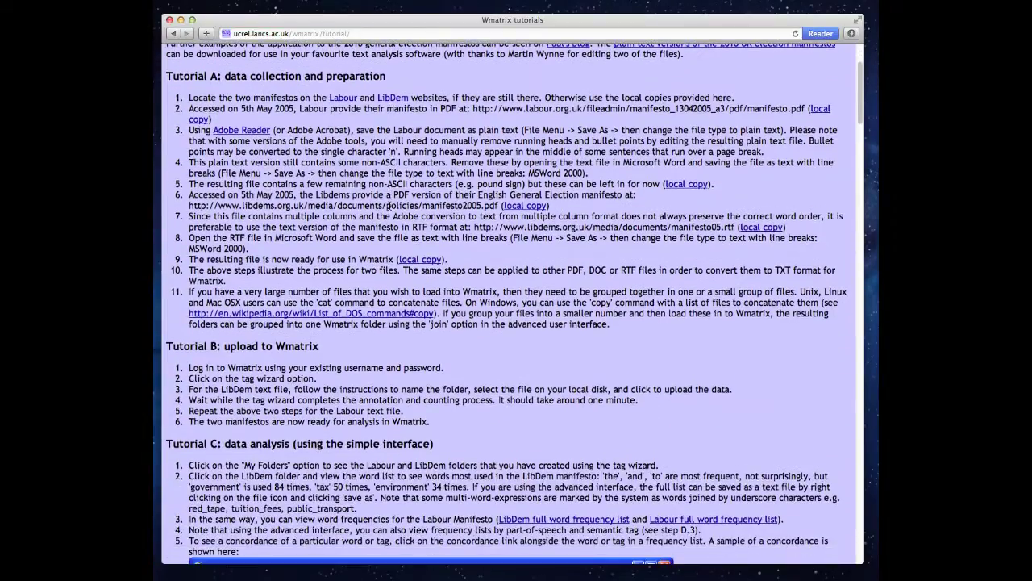
pyautogui.scroll(-2, 389, 205)
pyautogui.scroll(-3, 389, 205)
pyautogui.scroll(-3, 389, 206)
pyautogui.scroll(-1, 389, 207)
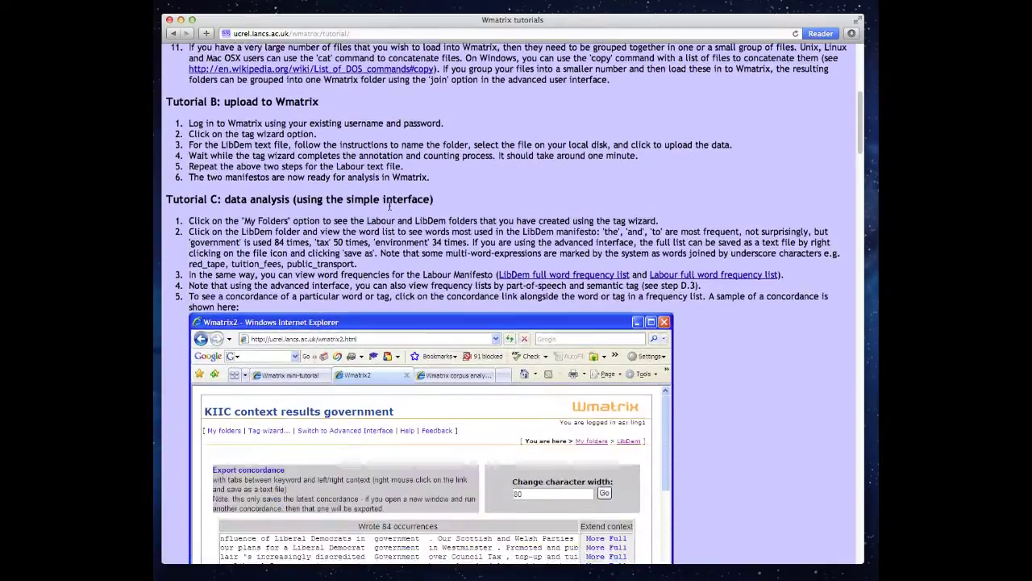
pyautogui.scroll(-4, 390, 207)
pyautogui.scroll(-4, 390, 207)
pyautogui.scroll(-4, 390, 208)
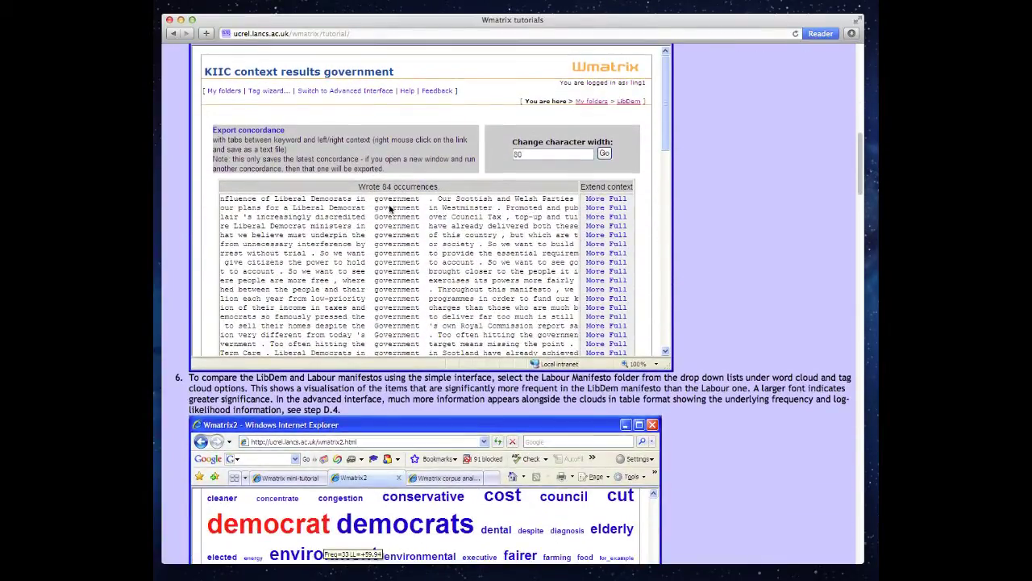
pyautogui.scroll(-1, 390, 208)
pyautogui.scroll(-3, 390, 208)
pyautogui.scroll(-1, 389, 208)
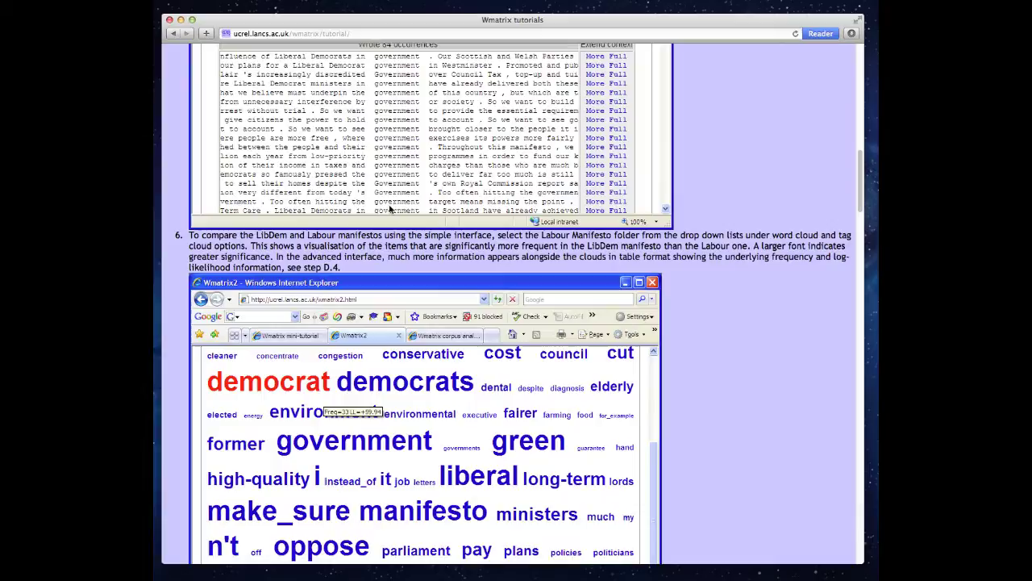
pyautogui.scroll(-4, 390, 208)
pyautogui.scroll(-3, 389, 208)
pyautogui.scroll(-4, 390, 208)
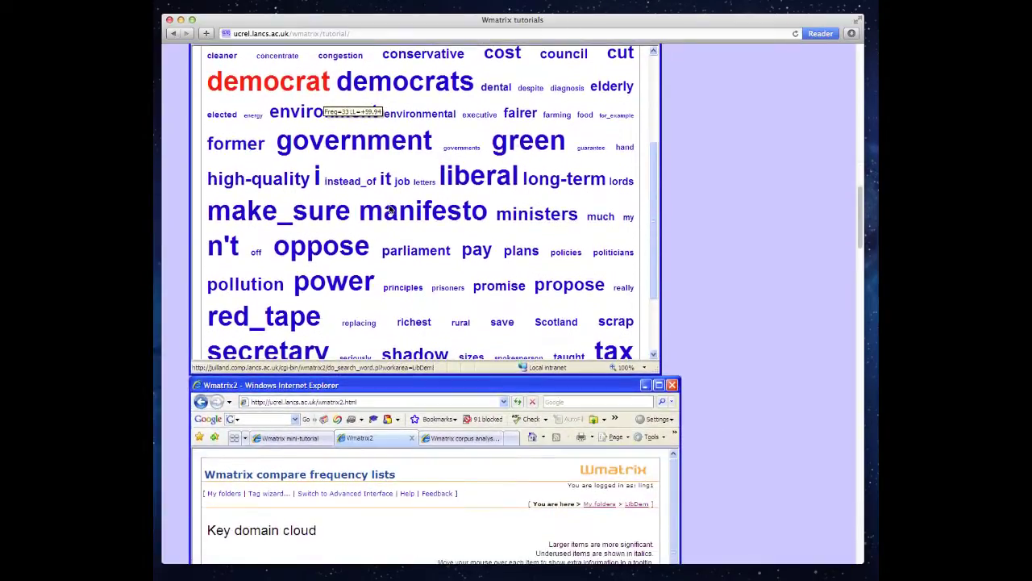
pyautogui.scroll(-4, 389, 209)
pyautogui.scroll(-4, 390, 208)
pyautogui.scroll(-6, 390, 208)
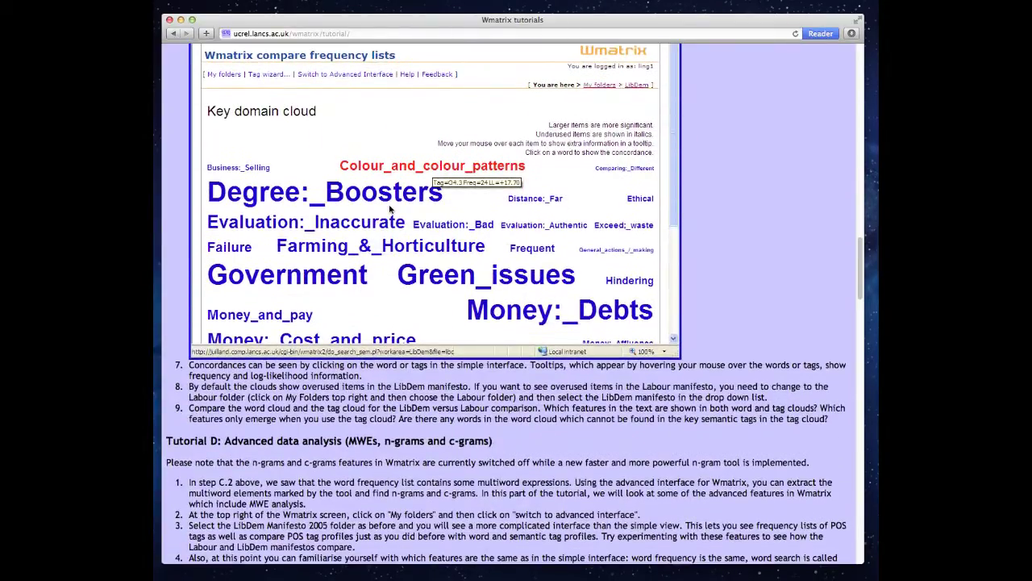
pyautogui.scroll(-1, 390, 208)
pyautogui.scroll(-3, 390, 208)
pyautogui.scroll(-4, 389, 208)
pyautogui.scroll(-1, 389, 208)
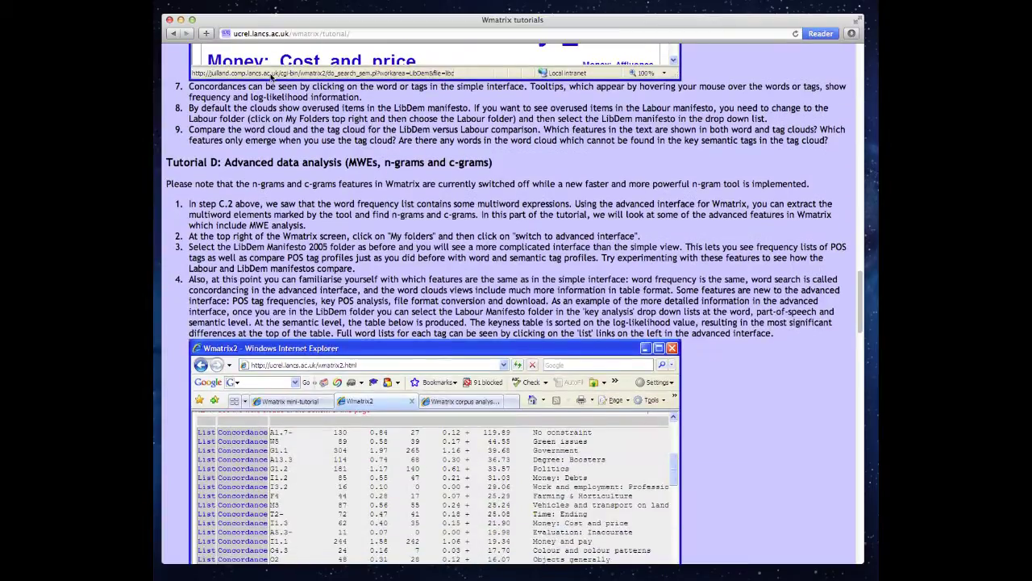
pyautogui.click(173, 35)
# Step: Go back to the Wmatrix corpus analysis and comparison tool introduction page
pyautogui.click(173, 35)
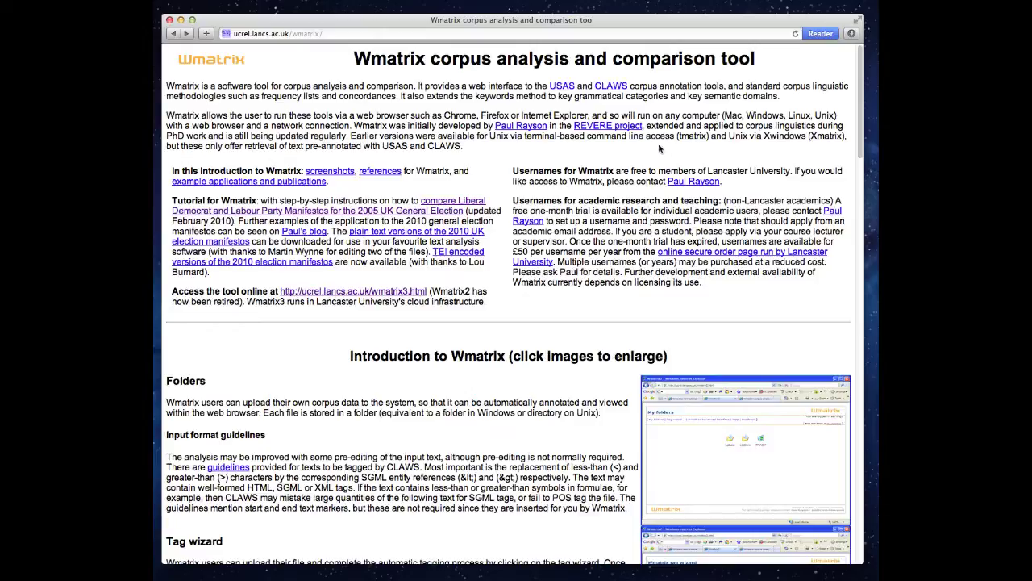
pyautogui.scroll(-5, 523, 146)
pyautogui.scroll(-2, 522, 146)
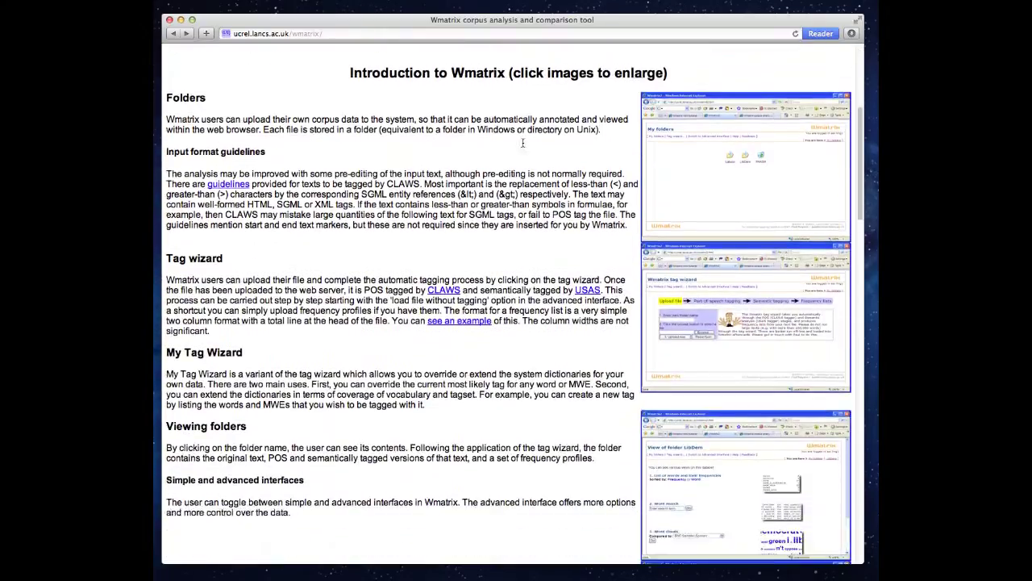
pyautogui.scroll(-6, 523, 146)
pyautogui.scroll(-6, 523, 146)
pyautogui.scroll(-2, 523, 146)
pyautogui.scroll(-6, 522, 146)
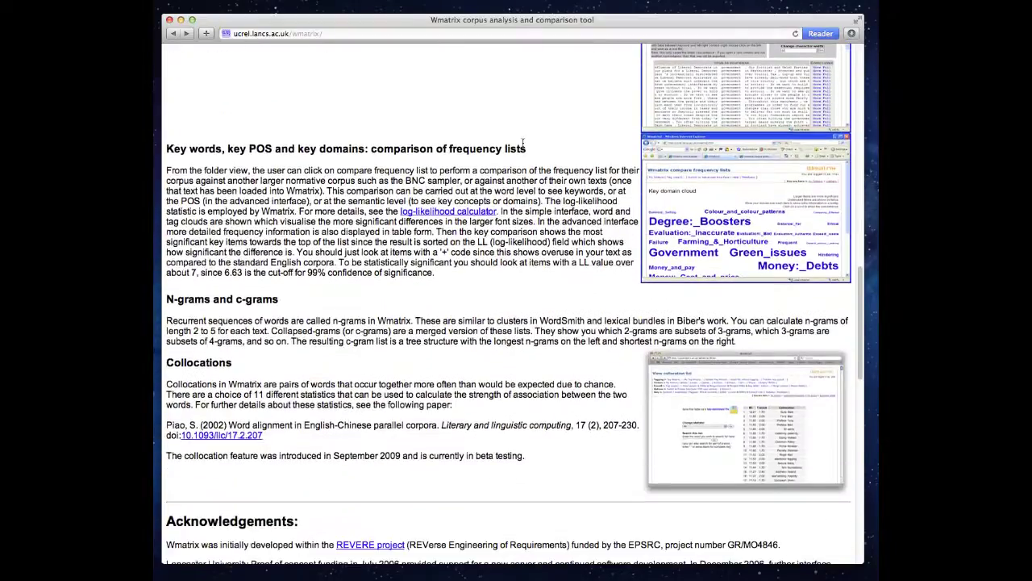
pyautogui.scroll(-4, 522, 146)
pyautogui.scroll(-1, 522, 146)
pyautogui.scroll(-1, 522, 146)
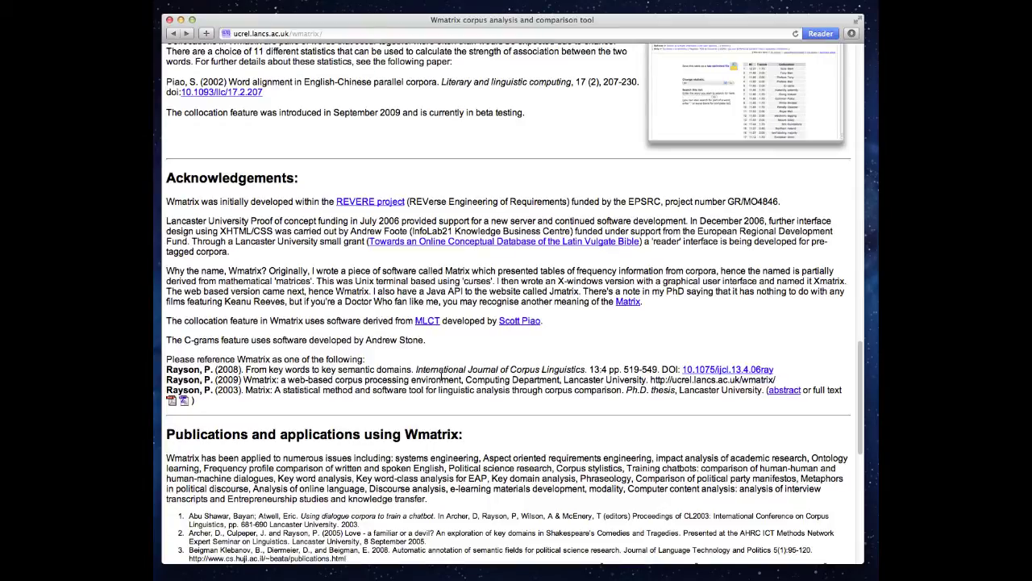
pyautogui.scroll(-2, 403, 384)
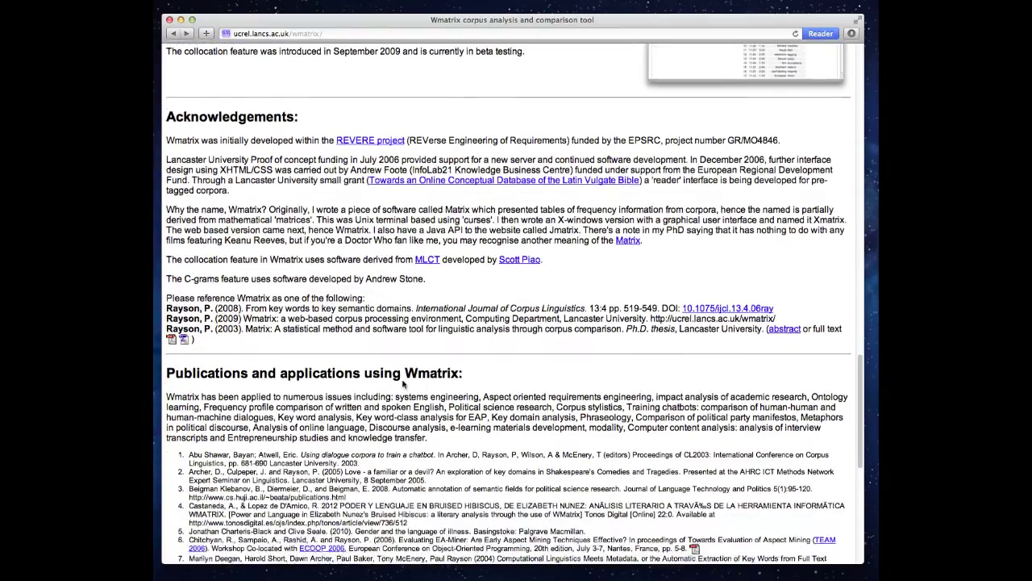
pyautogui.scroll(-3, 404, 384)
pyautogui.scroll(-1, 403, 384)
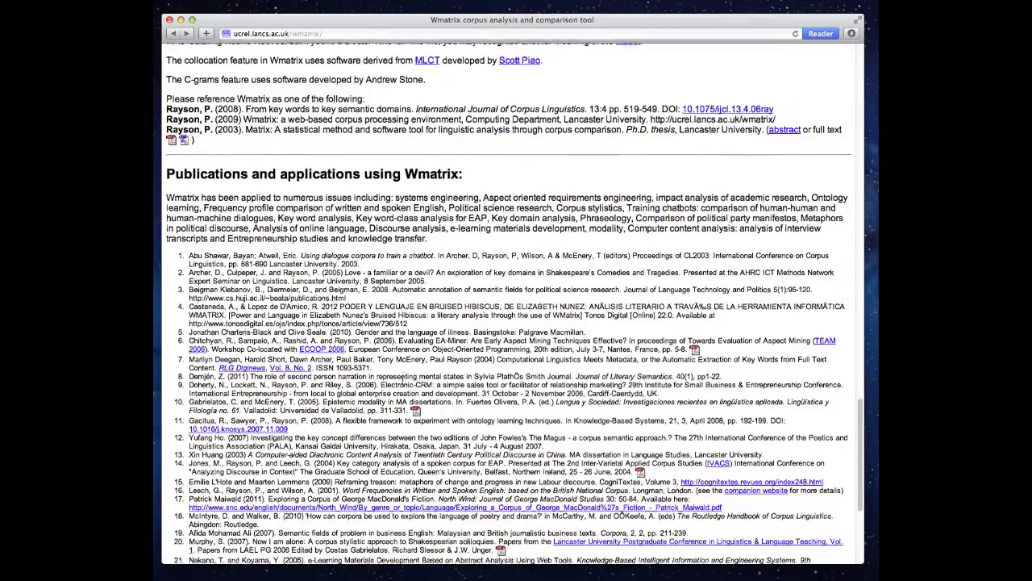
pyautogui.scroll(-2, 403, 382)
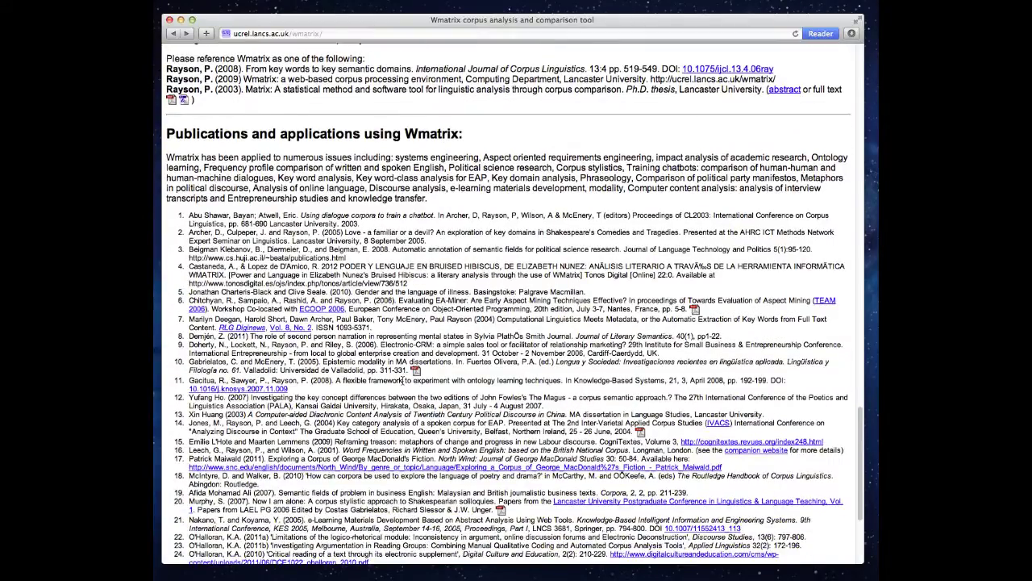
pyautogui.scroll(-1, 403, 380)
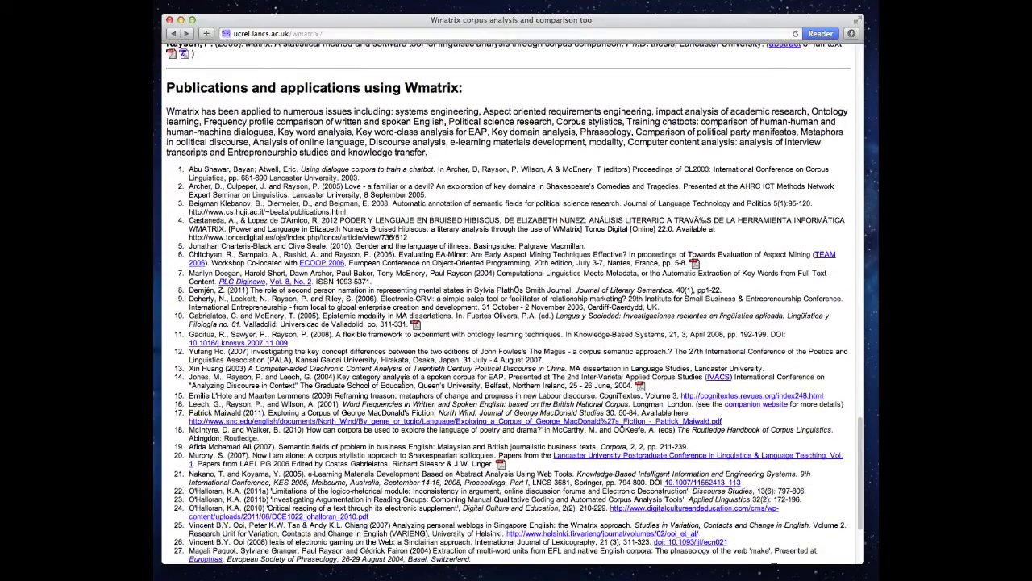
pyautogui.scroll(-2, 403, 379)
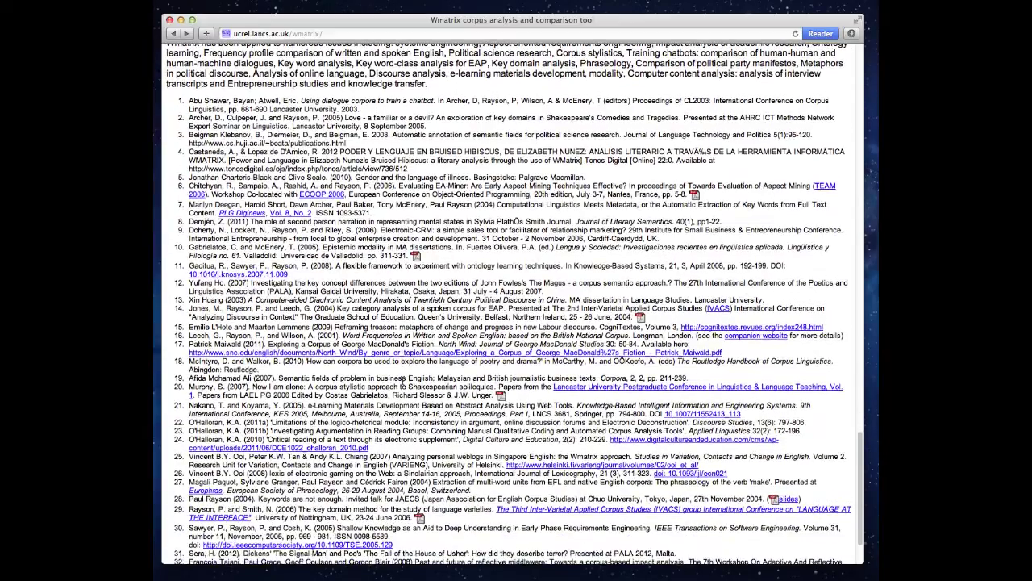
pyautogui.scroll(-2, 401, 381)
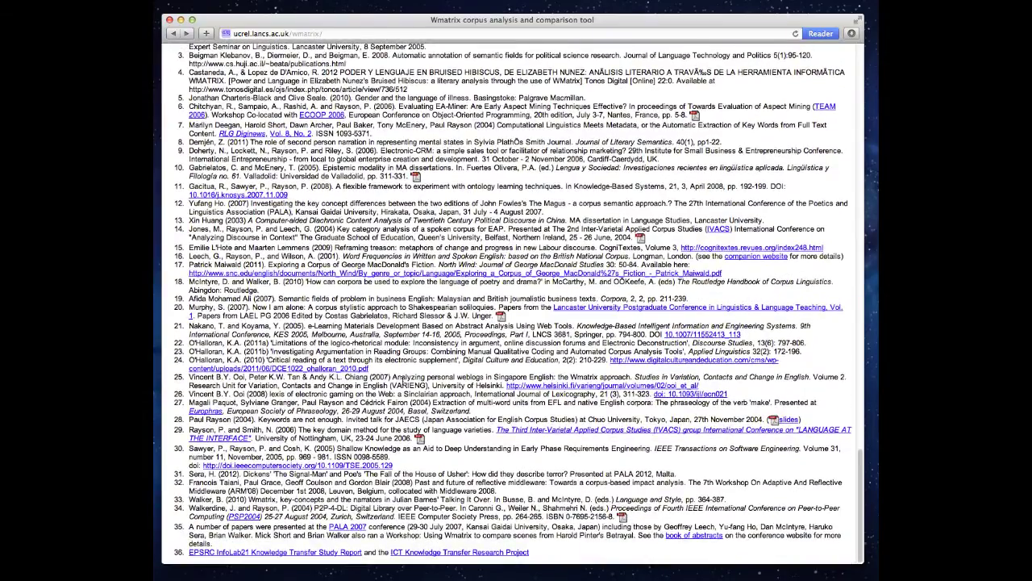
pyautogui.scroll(4, 402, 384)
pyautogui.scroll(1, 402, 384)
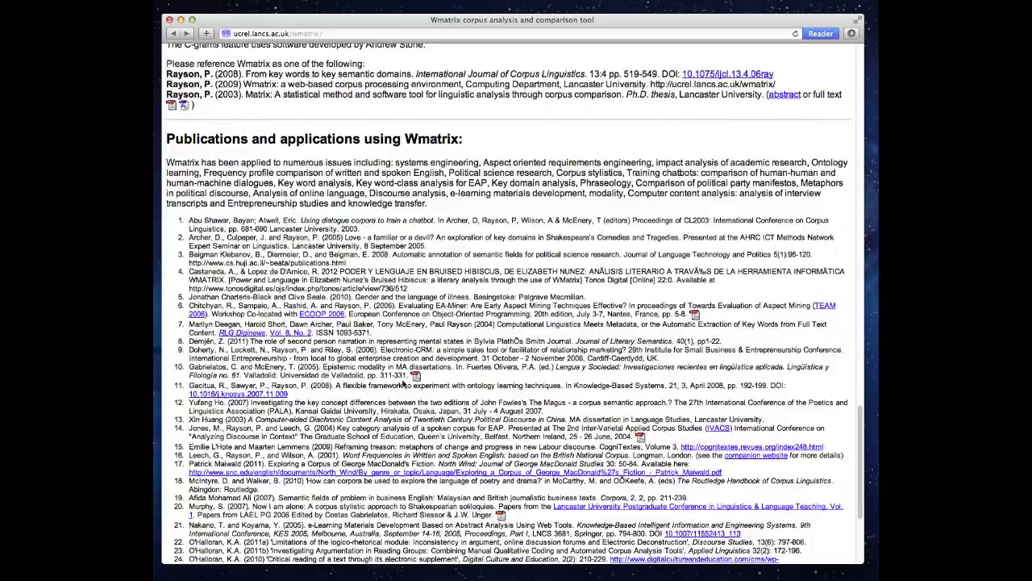
pyautogui.scroll(6, 402, 383)
pyautogui.scroll(15, 402, 384)
pyautogui.scroll(15, 402, 384)
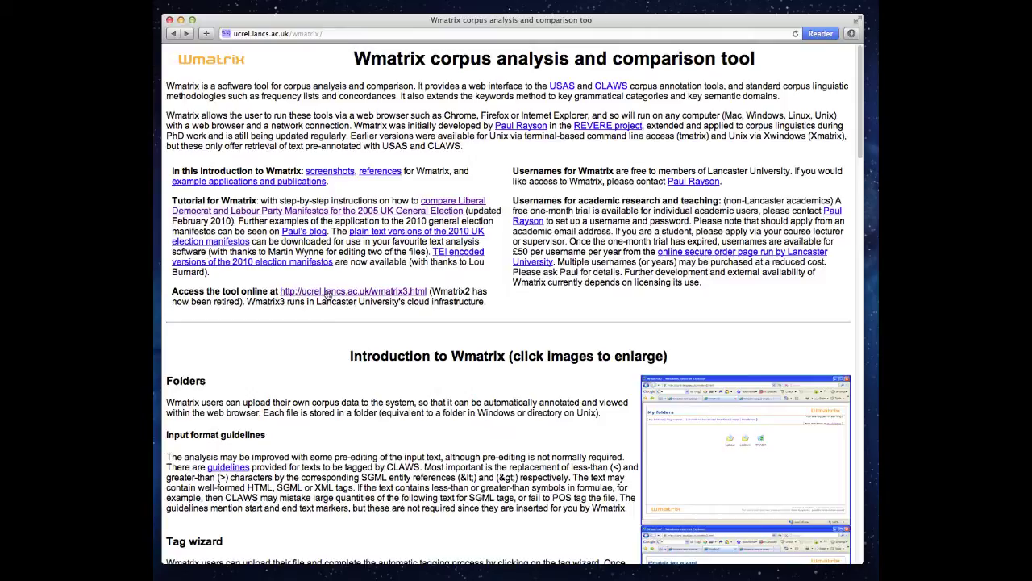
pyautogui.click(327, 292)
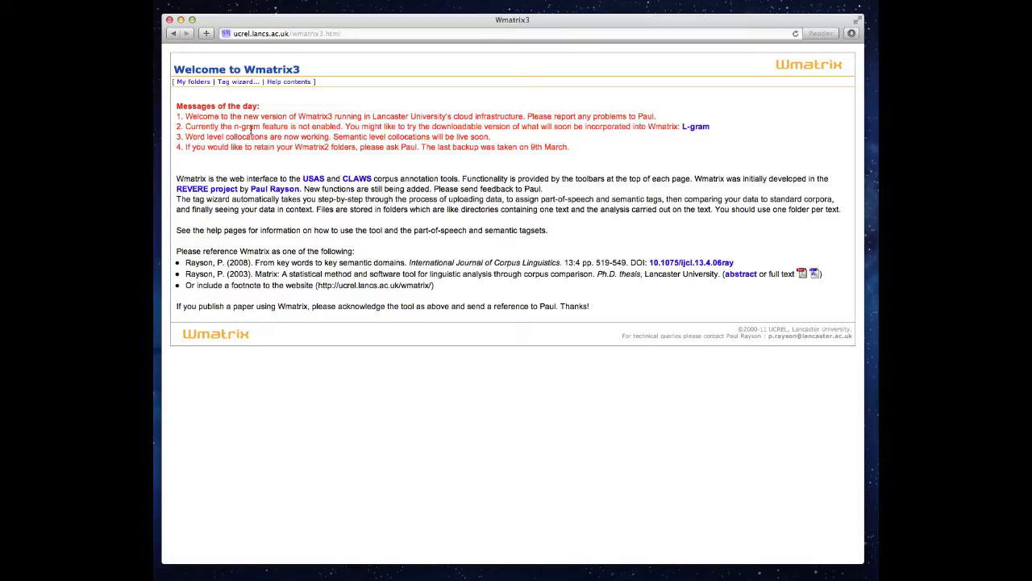
# Step: Show My folders with the eight manifesto folders and the trash
pyautogui.click(191, 84)
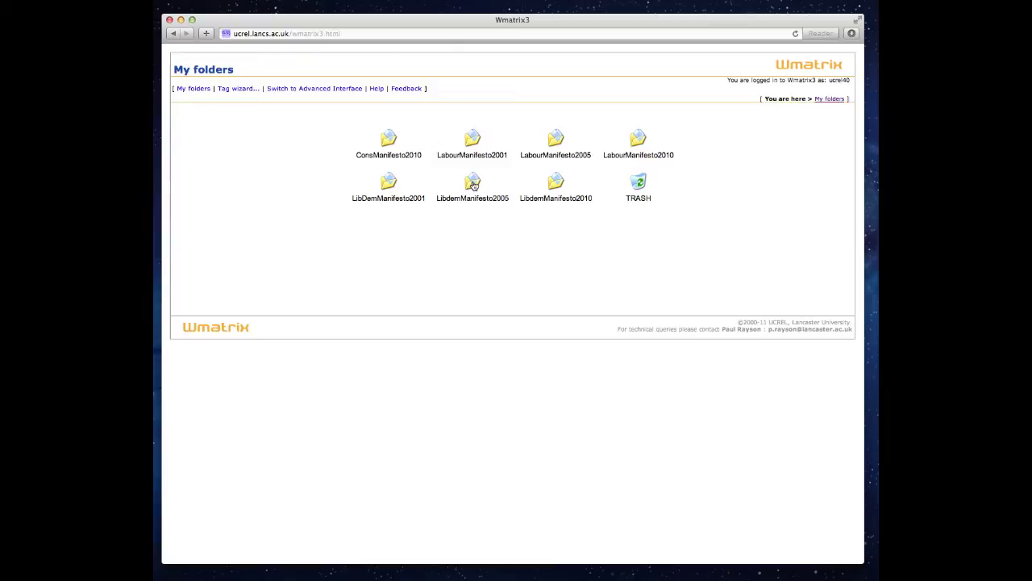
# Step: Open the LibdemManifesto2005 folder to see its frequency lists and cloud views
pyautogui.click(474, 184)
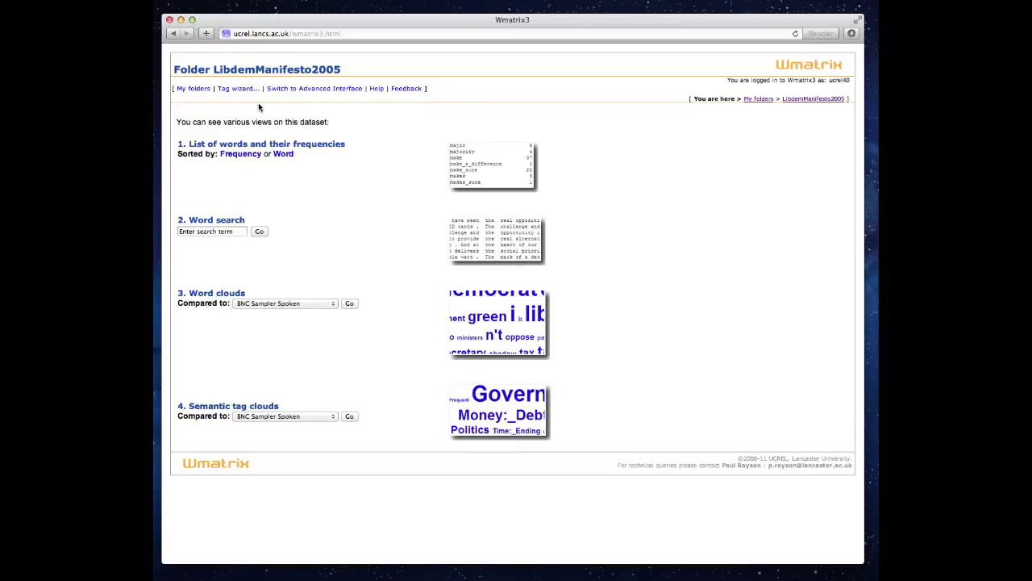
# Step: Switch the LibdemManifesto2005 folder to the Advanced Interface
pyautogui.click(321, 89)
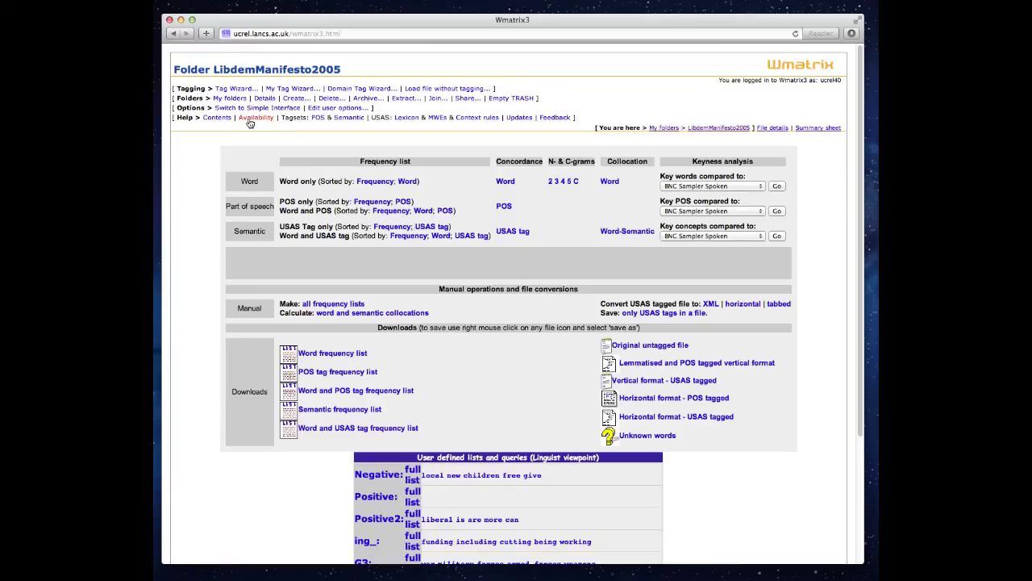
# Step: Return to My folders via the breadcrumb link at the top right
pyautogui.click(664, 128)
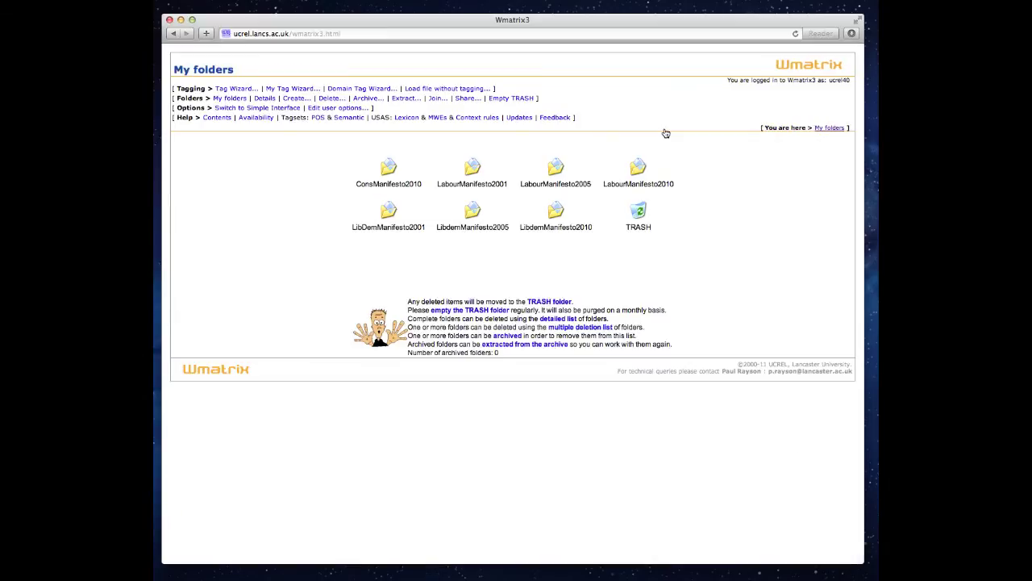